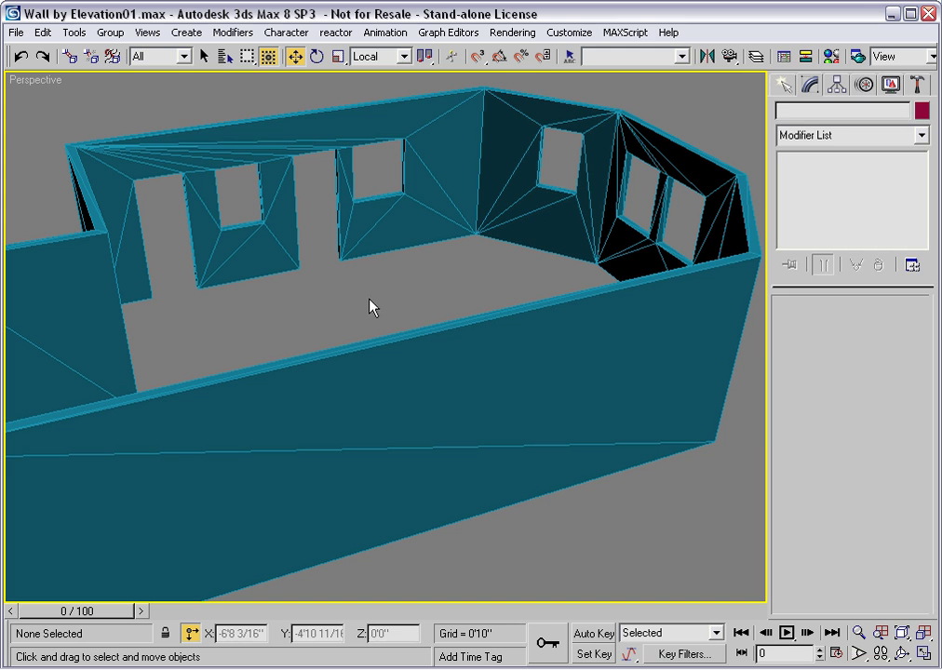
Bring up the Create panel's Shapes category with the Splines object types listed.
left_click(783, 84)
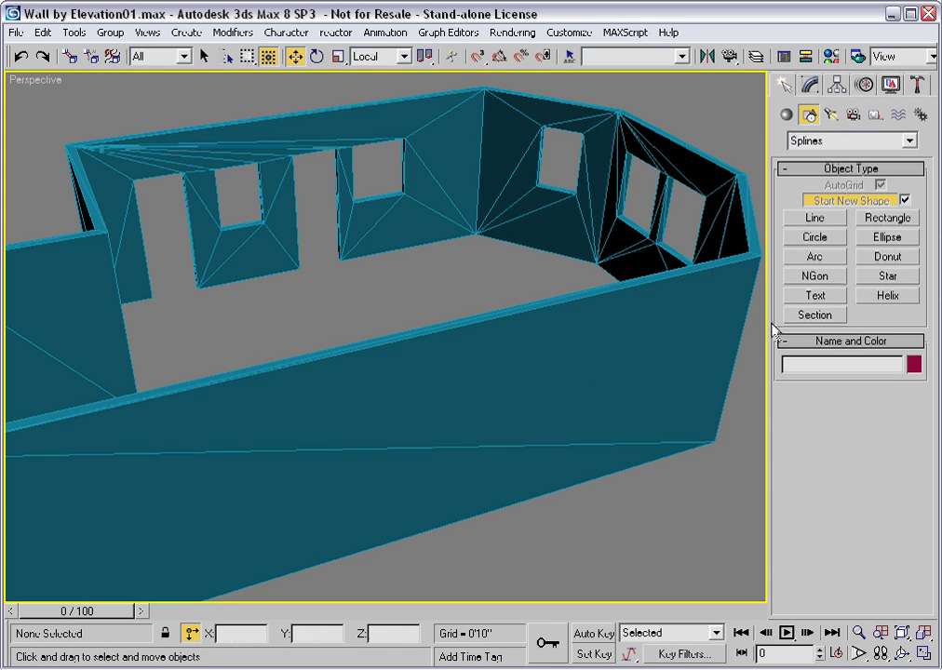
Draw a small Rectangle01 on the front wall face, then select wall Line03 in the Modify panel.
left_click(882, 220)
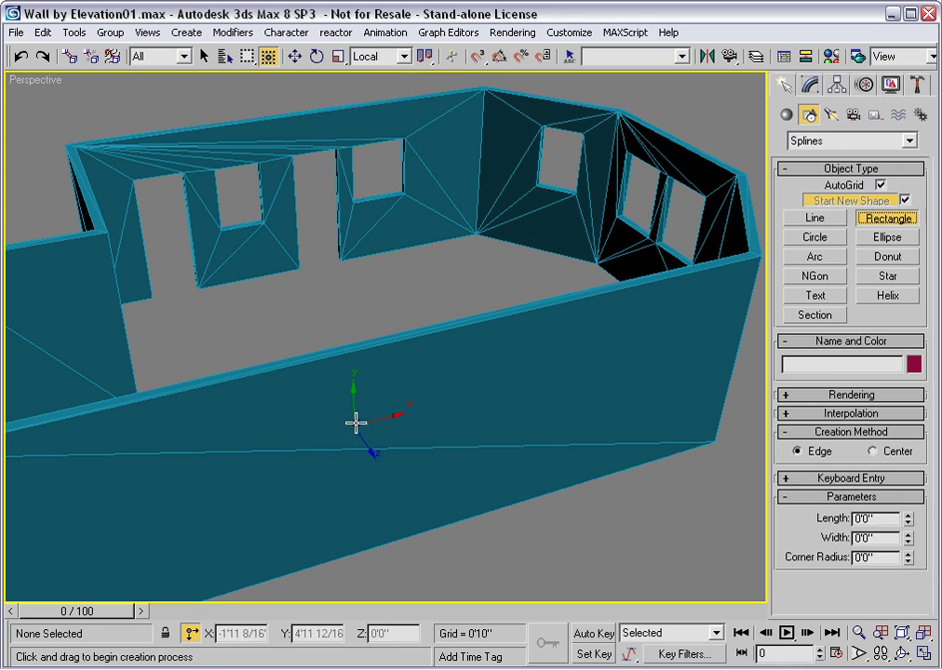
left_click_drag(317, 507, 362, 431)
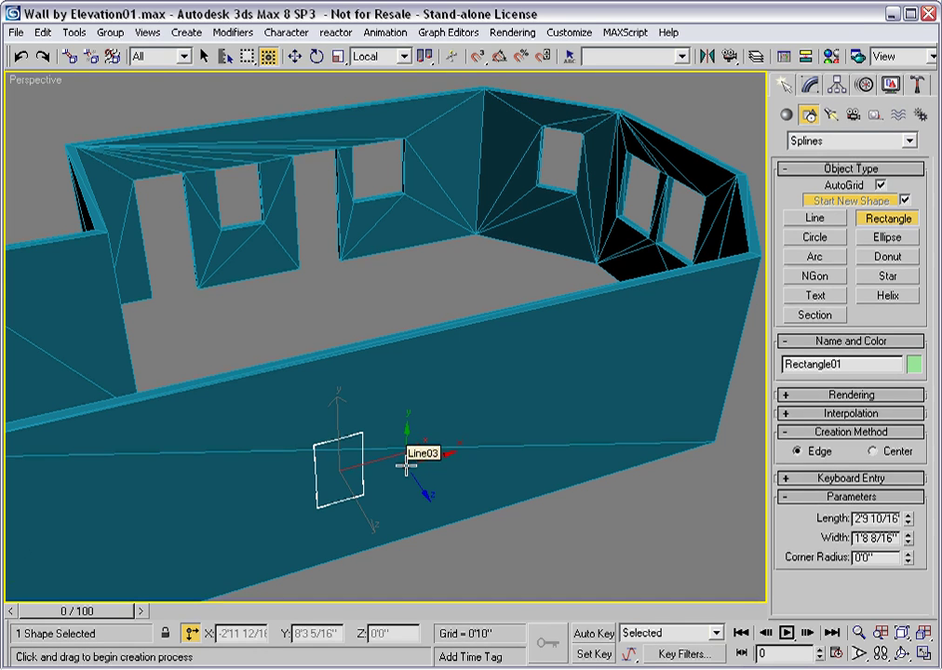
key("w")
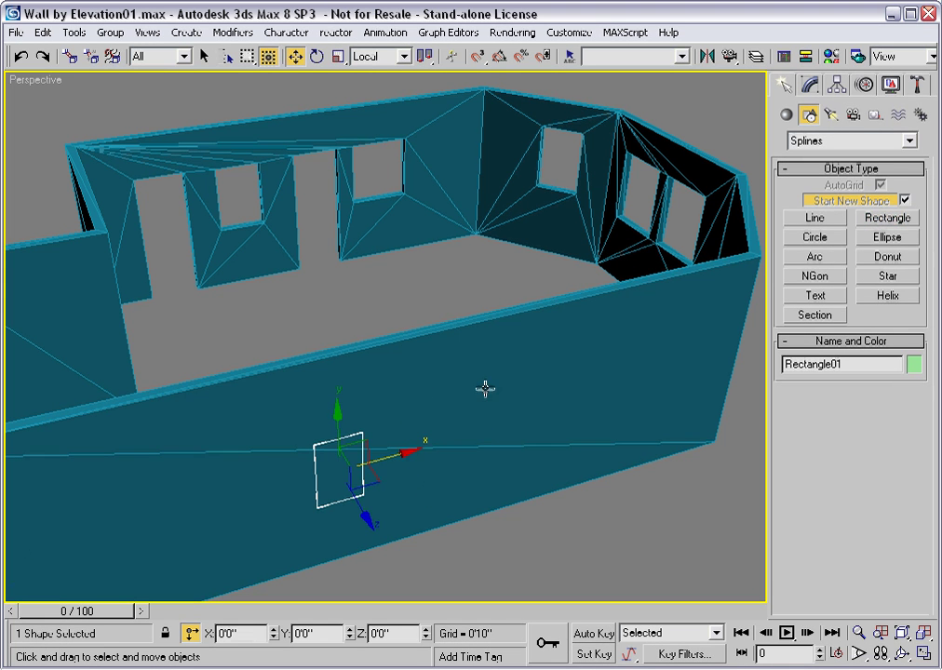
left_click(484, 388)
left_click(811, 85)
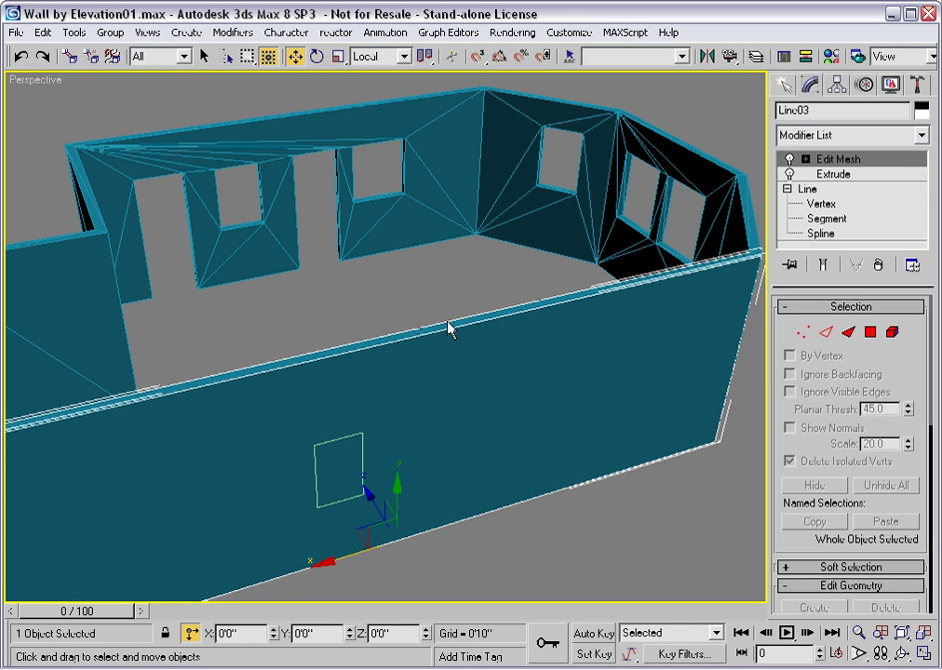
Attach Rectangle01 to wall Line03 at its Line level, cutting an opening through the front wall.
left_click(810, 188)
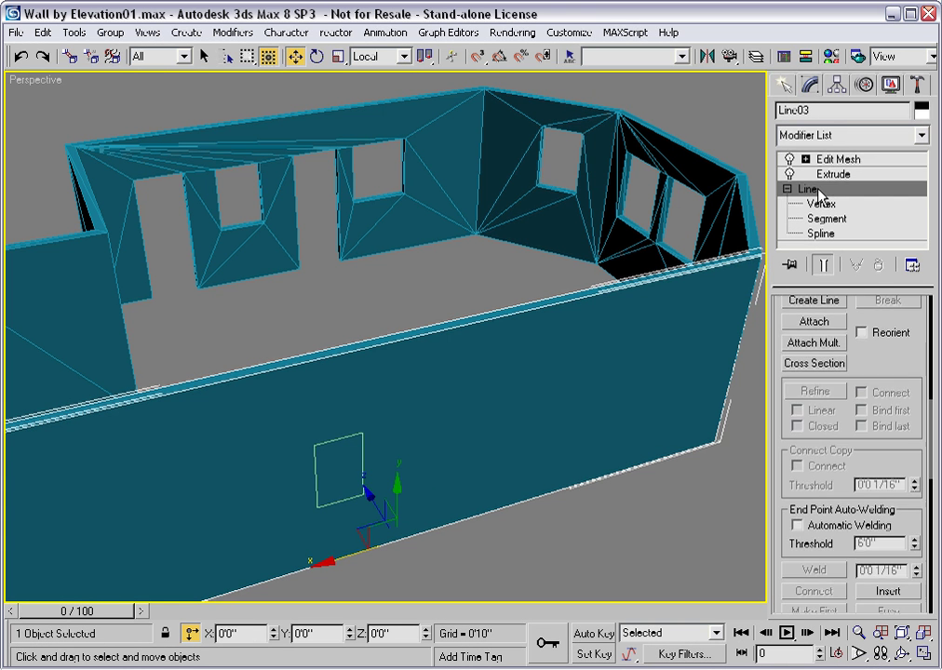
right_click(426, 397)
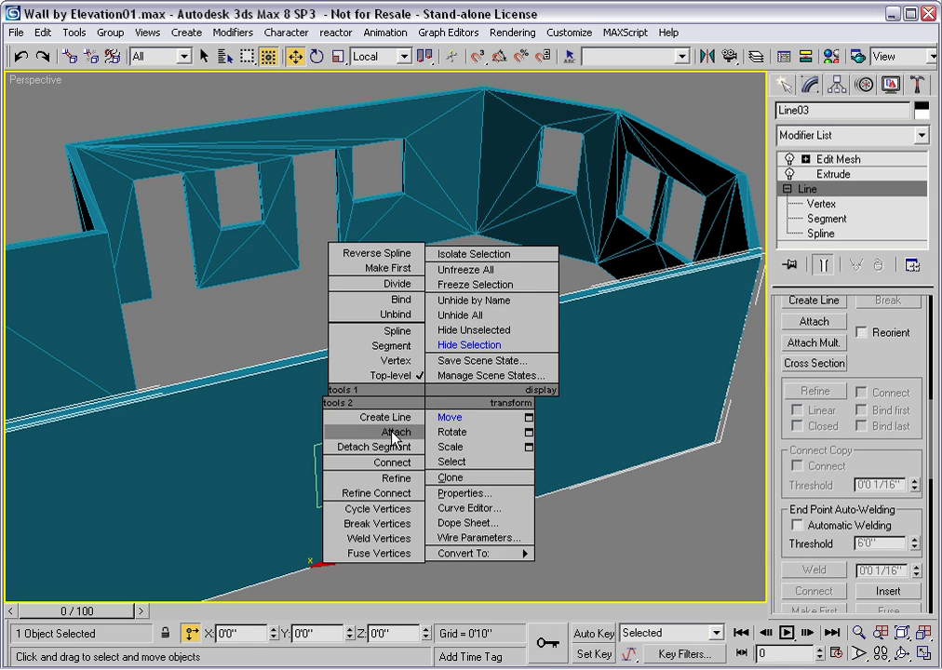
left_click(395, 433)
left_click(363, 440)
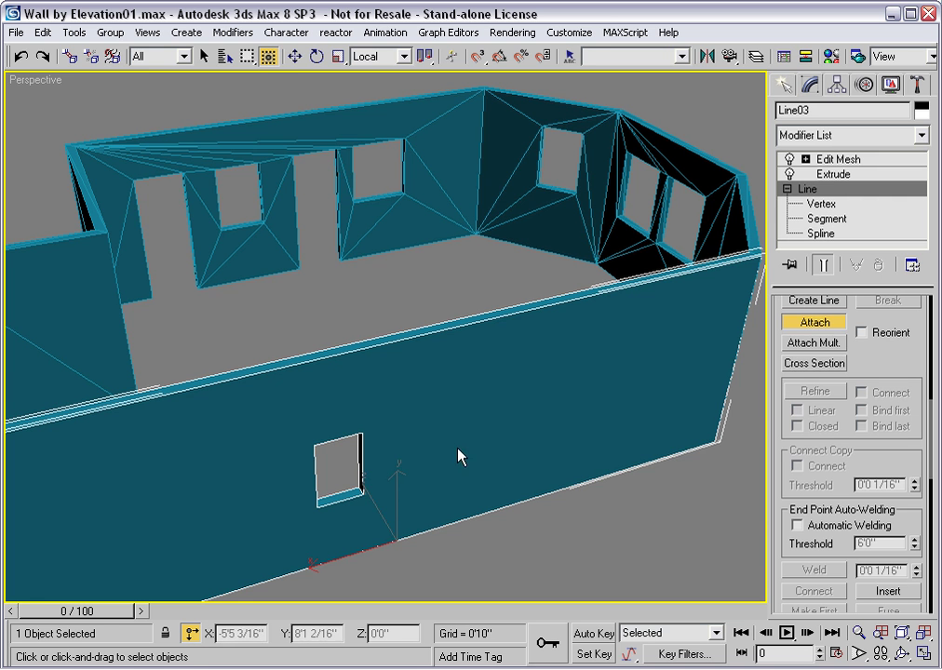
key("w")
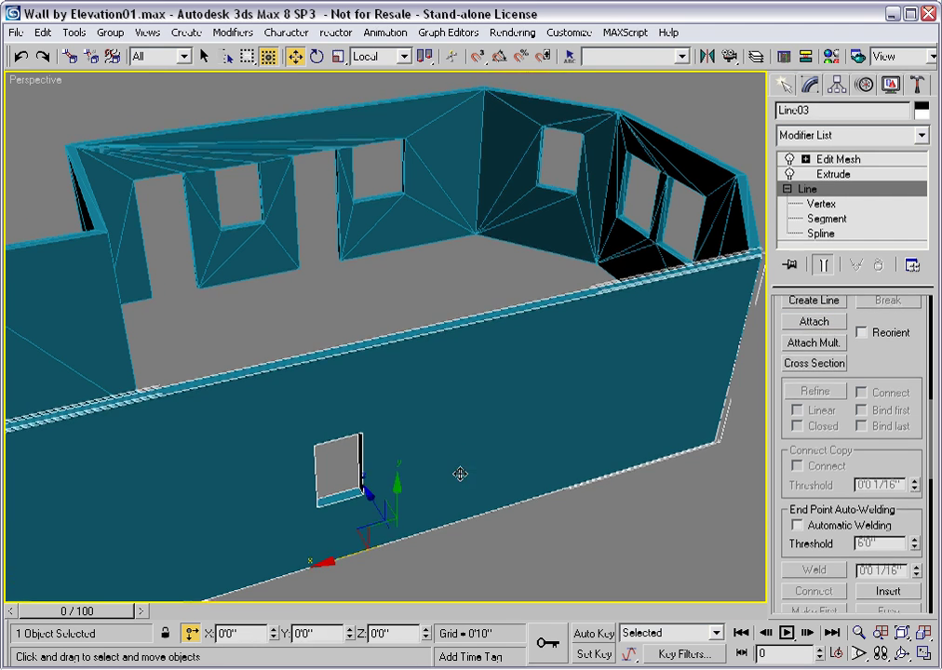
middle_click_drag(458, 472, 487, 461)
Zoom and pan to frame the front wall's new opening, then return to the Splines creation options.
left_click(856, 632)
left_click_drag(557, 510, 557, 490)
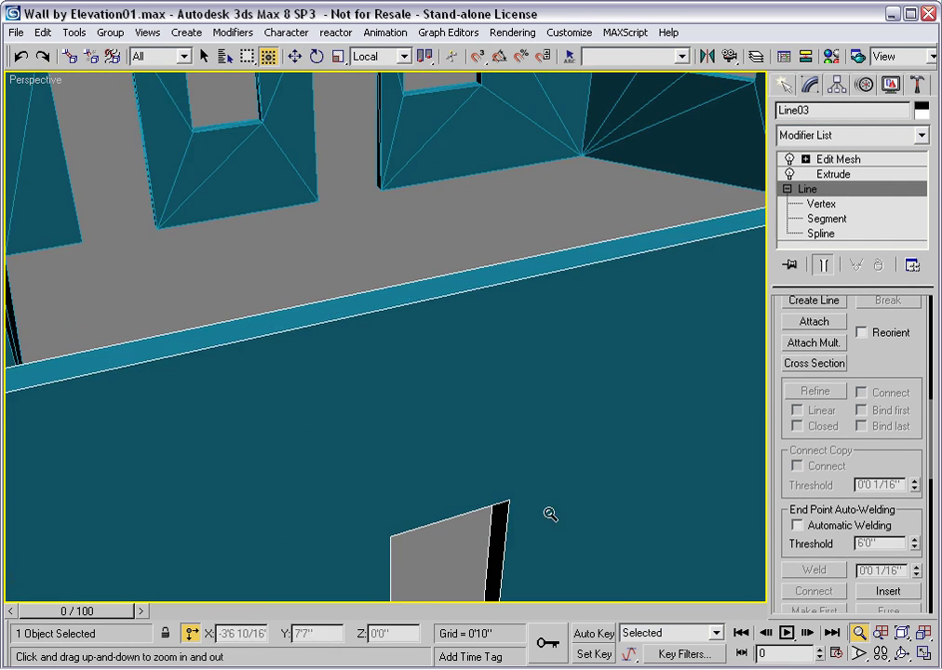
middle_click_drag(549, 513, 526, 481)
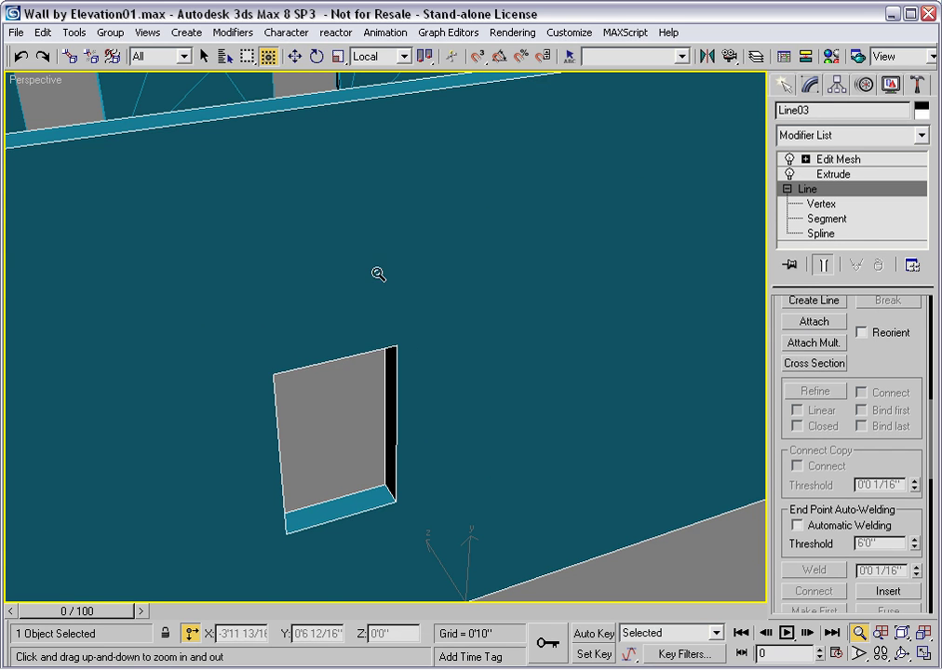
key("F2")
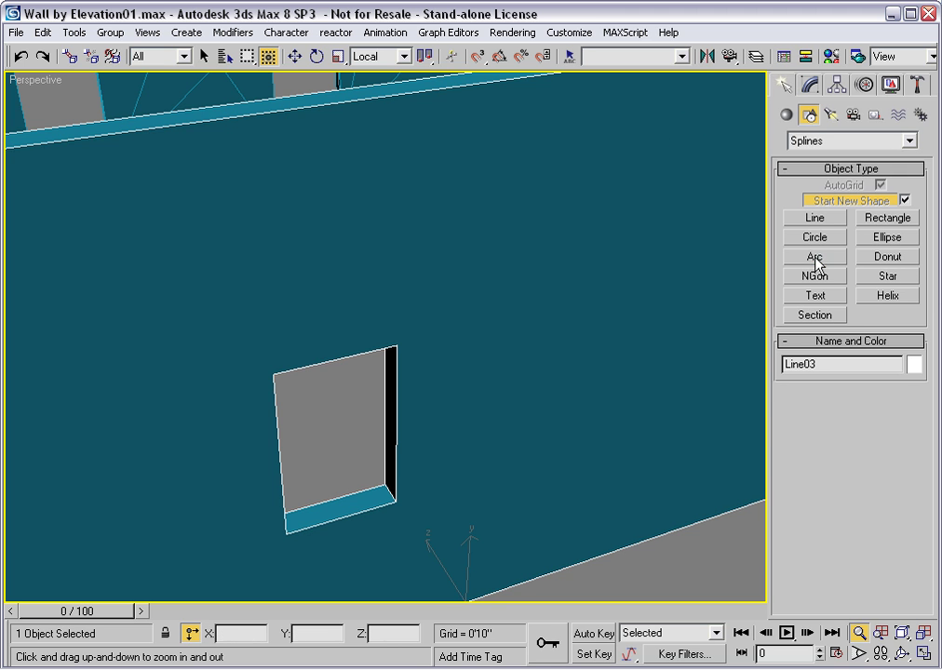
With 3D Snap on, draw a semicircular Arc01 between the opening's top corners.
left_click(814, 258)
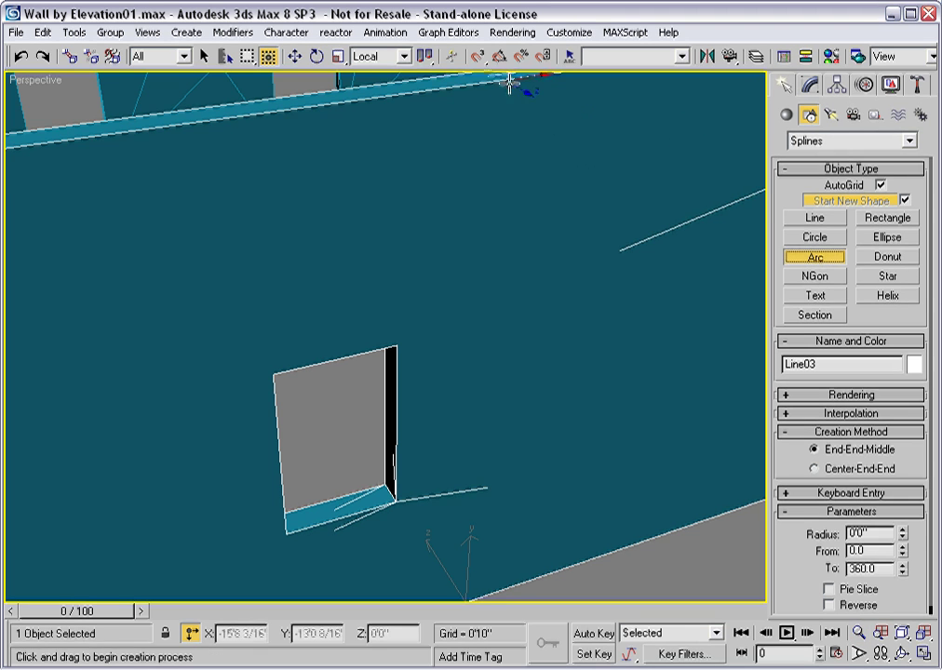
left_click(477, 57)
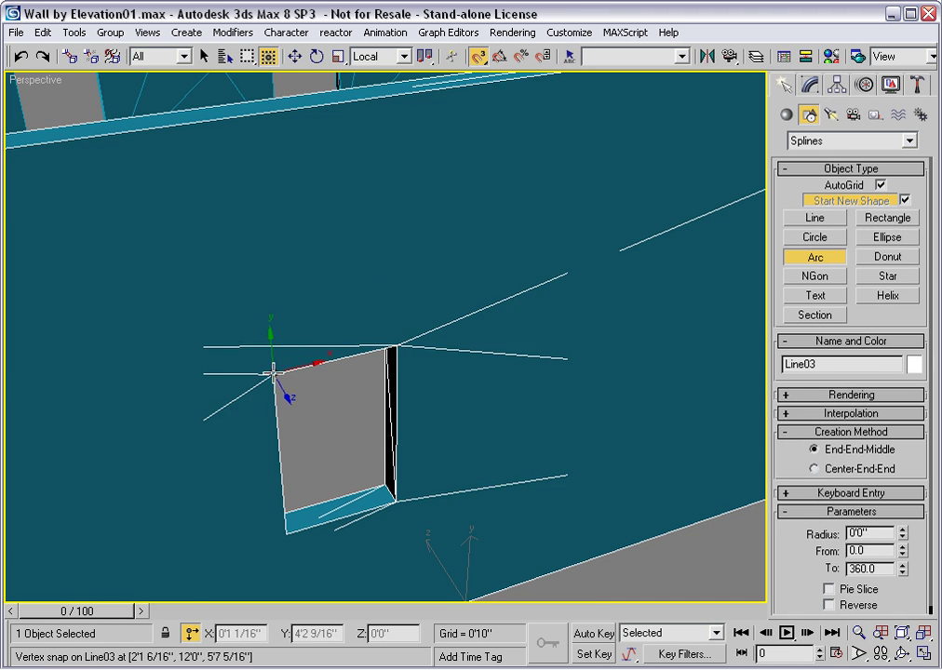
left_click_drag(272, 374, 399, 340)
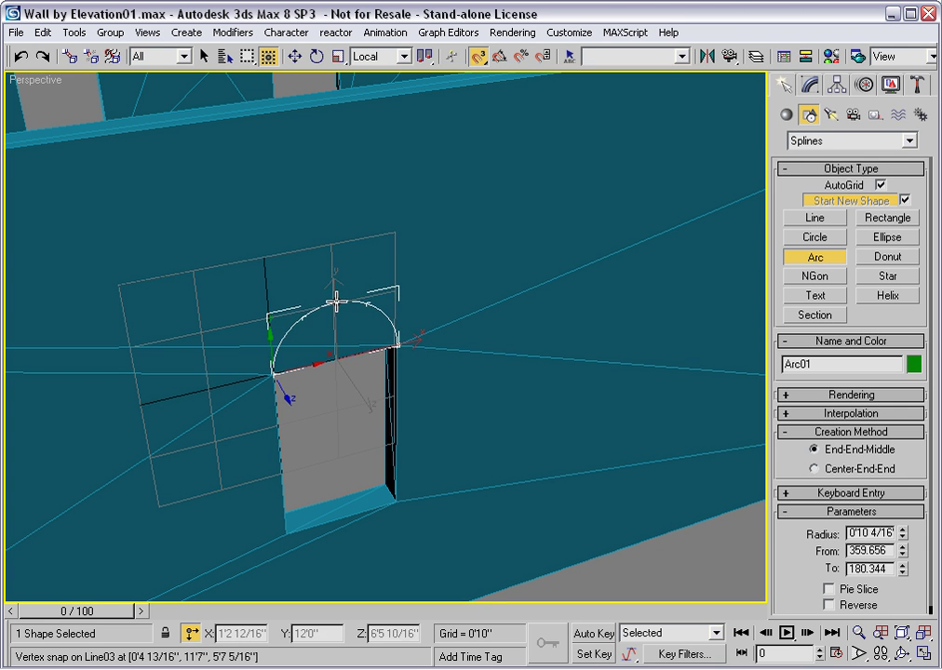
left_click(336, 299)
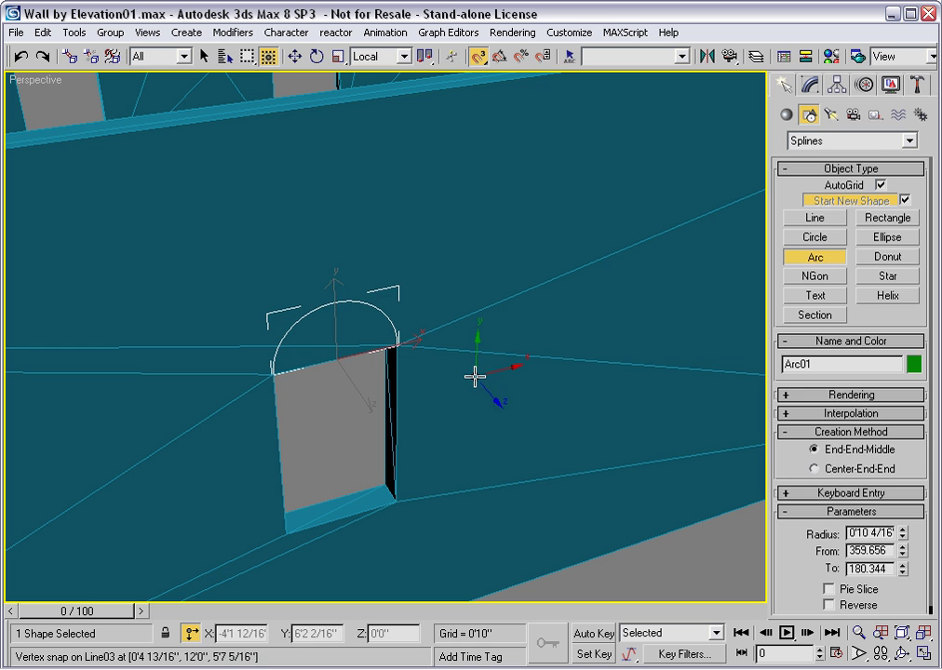
Attach Arc01 to wall Line03's Line-level outline above the opening.
key("w")
left_click(519, 364)
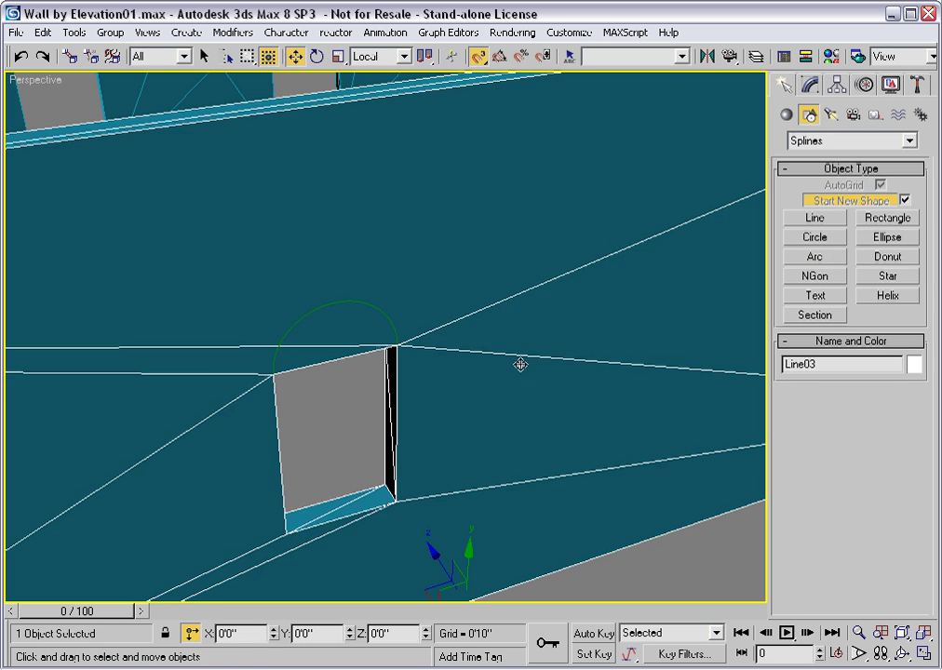
left_click(809, 83)
left_click(802, 189)
right_click(455, 388)
left_click(419, 410)
left_click(296, 322)
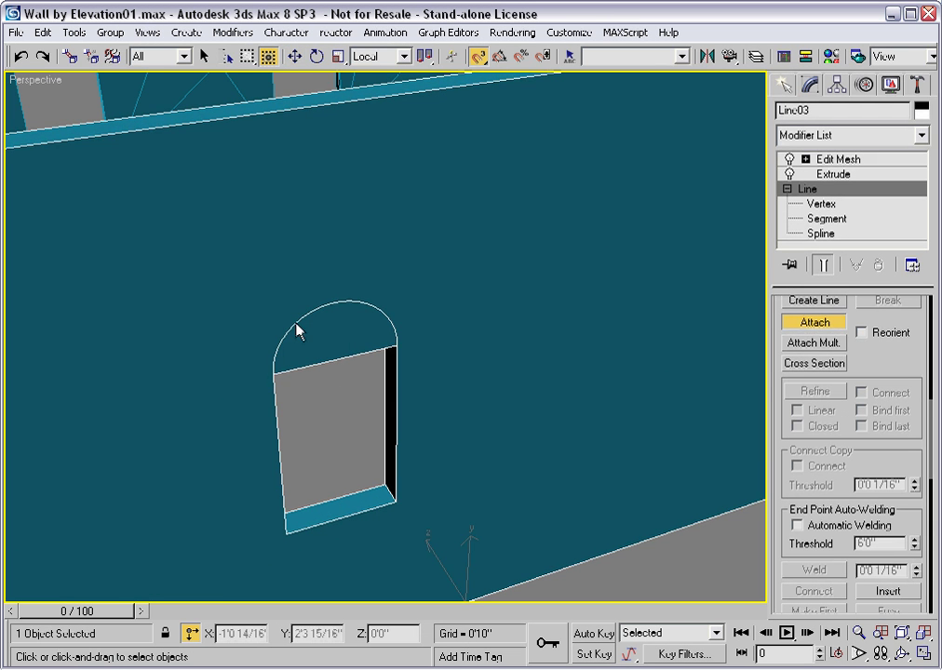
right_click(376, 433)
right_click(491, 353)
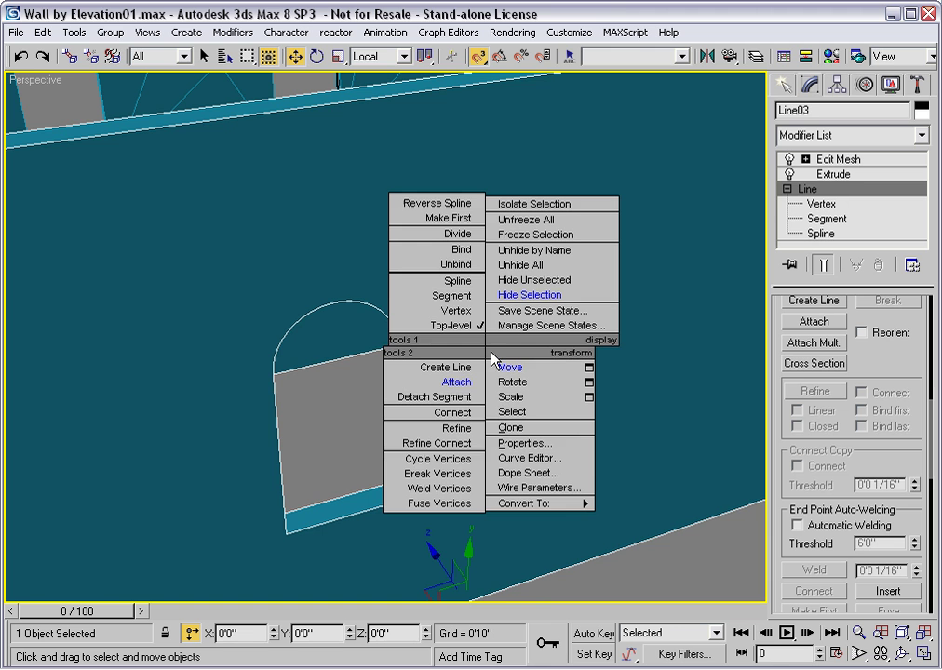
At Segment level, delete the opening's straight top segment from Line03.
left_click(470, 296)
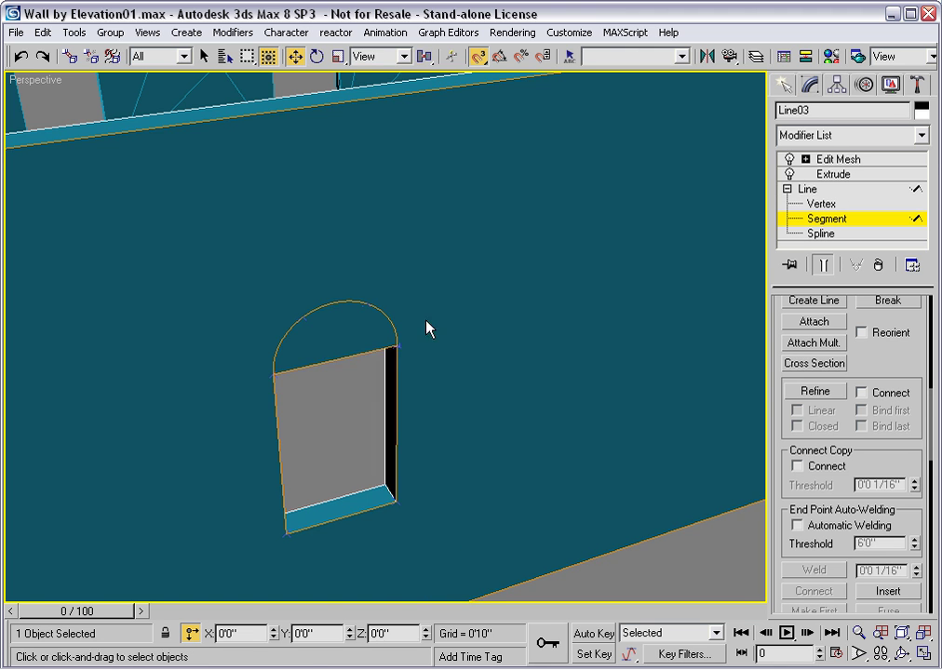
left_click(336, 357)
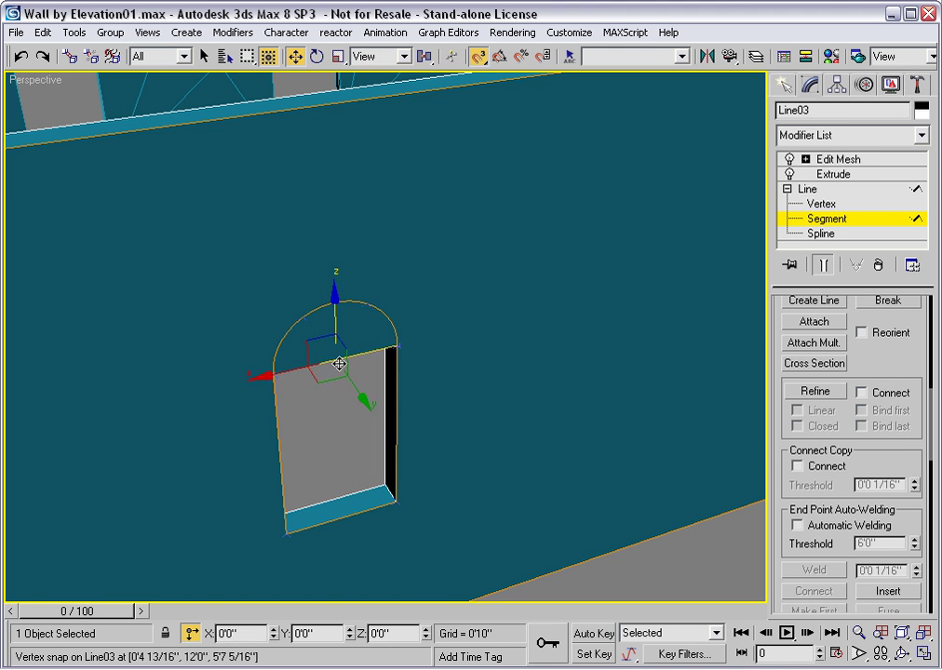
left_click(358, 426)
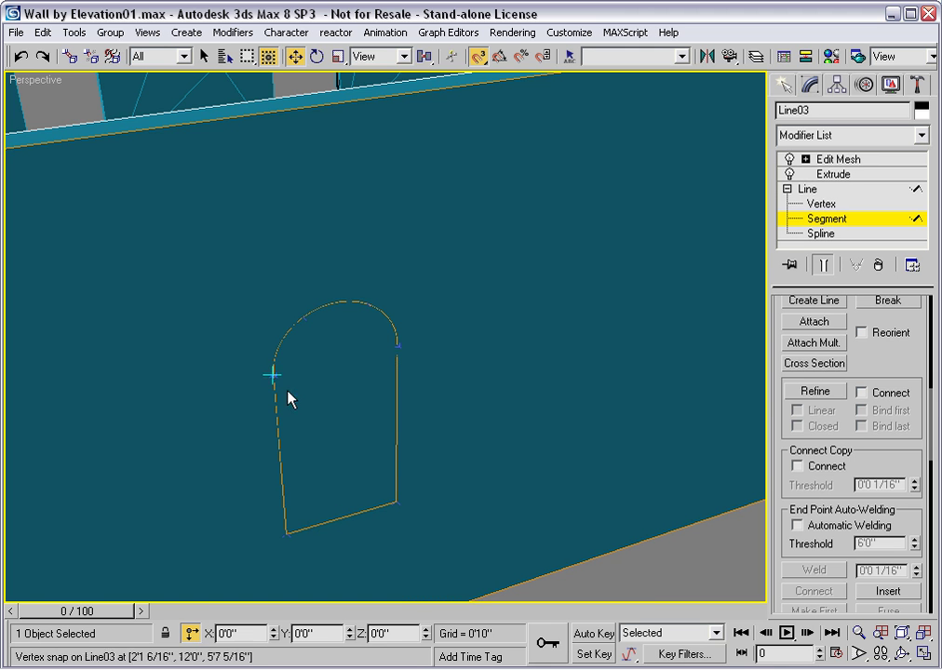
right_click(485, 402)
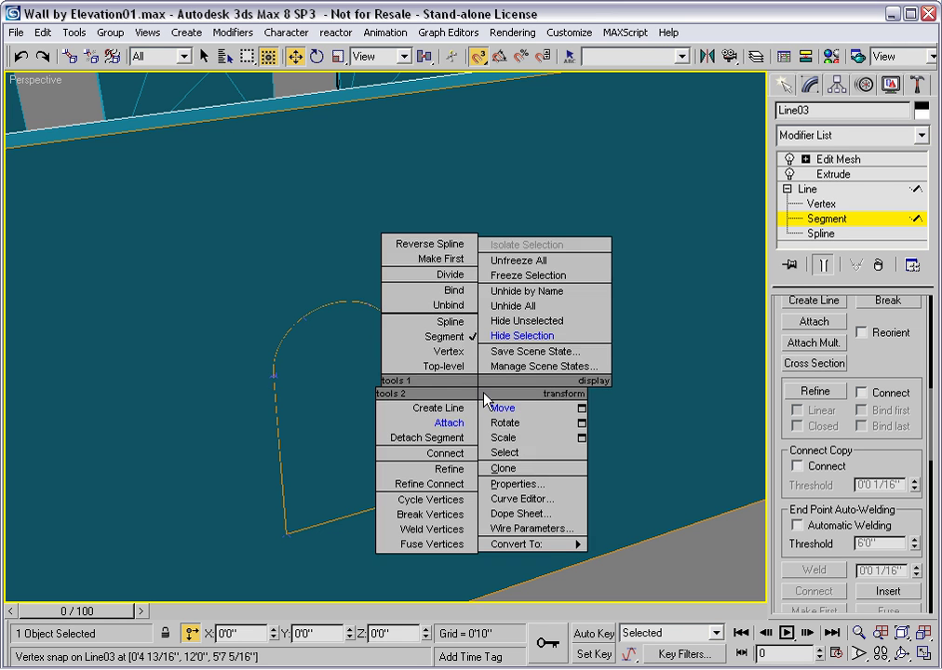
Weld the arc's endpoints to the opening's upper corner vertices, then return to Top-level.
left_click(441, 352)
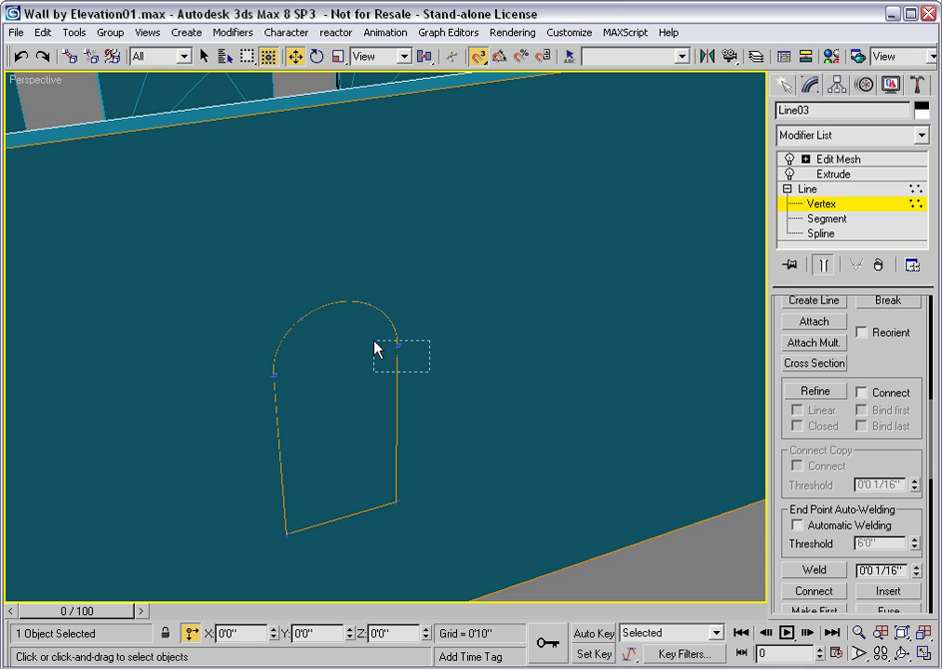
left_click_drag(376, 348, 375, 342)
left_click_drag(311, 412, 244, 376, "ctrl")
right_click(450, 360)
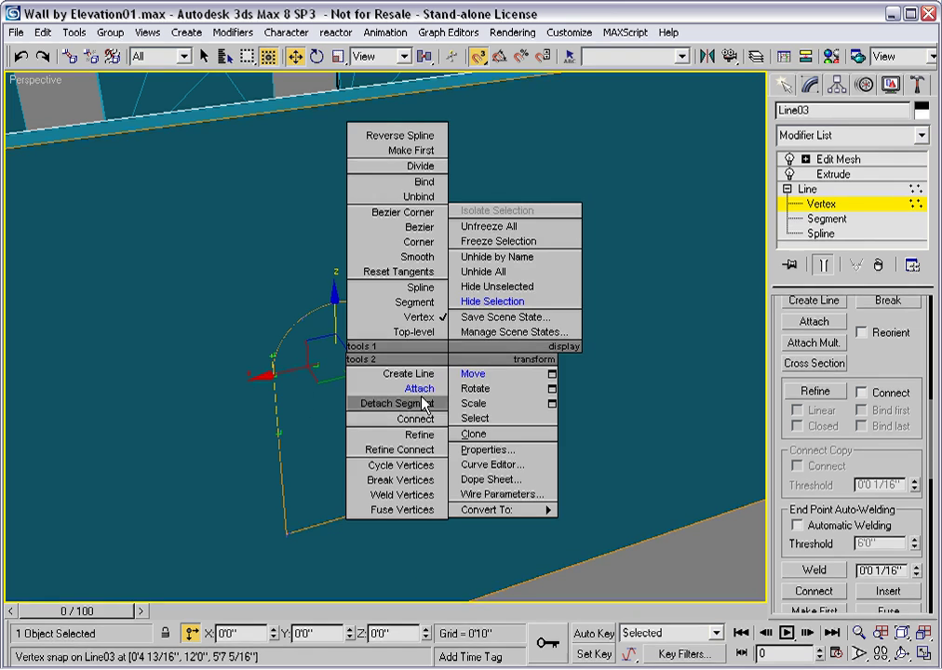
left_click(402, 495)
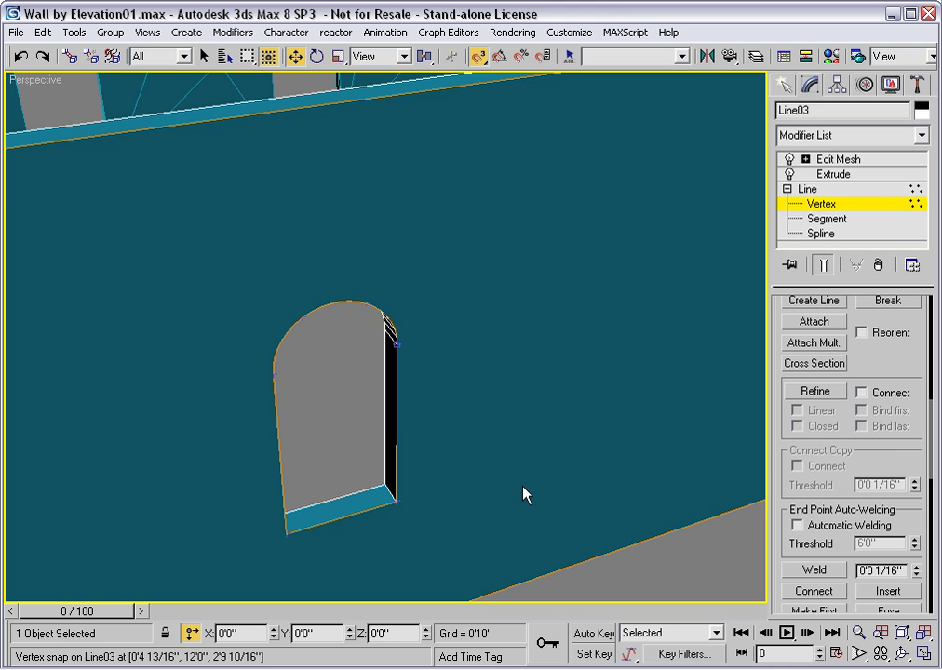
right_click(478, 402)
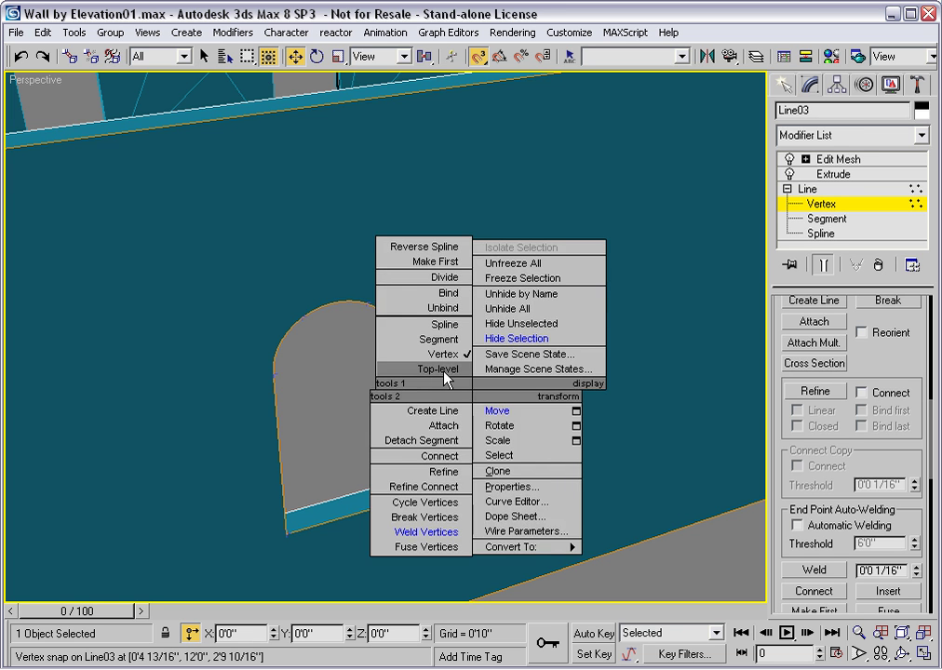
left_click(441, 370)
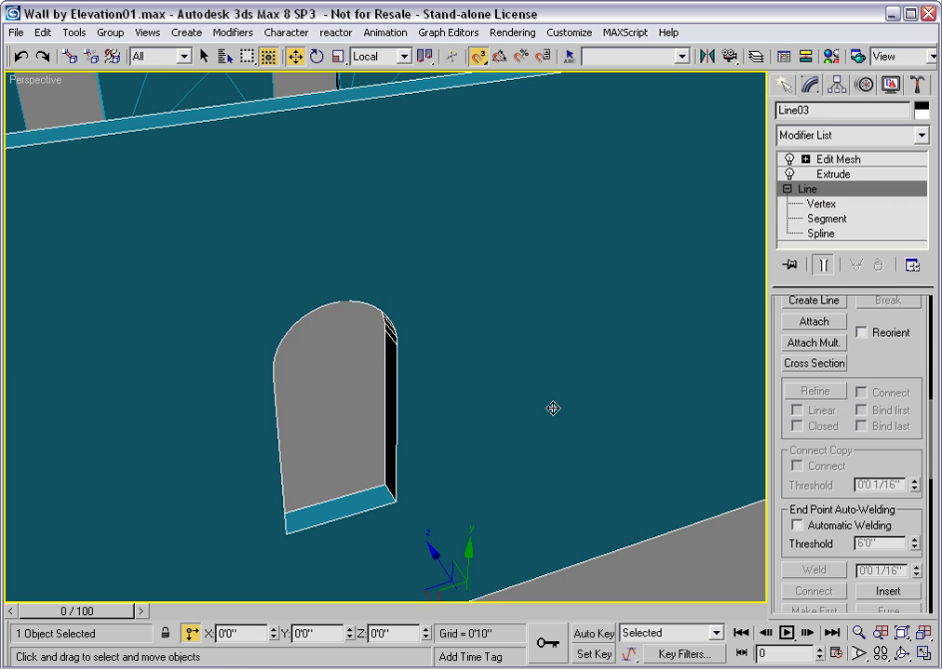
Draw a new Rectangle01 on the front wall to the right of the arched opening.
left_click(783, 86)
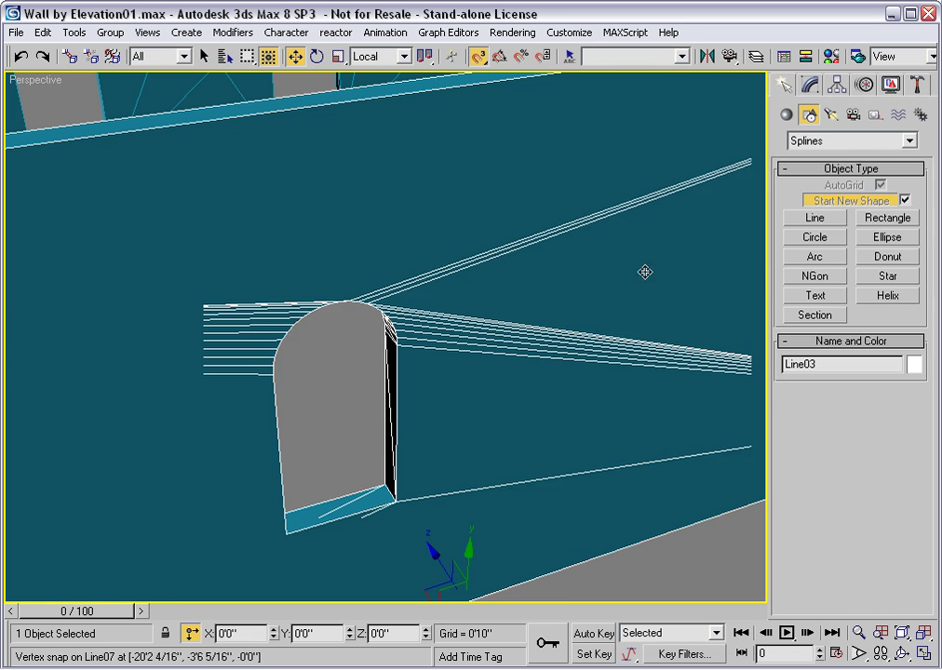
middle_click_drag(646, 271, 618, 278, "alt")
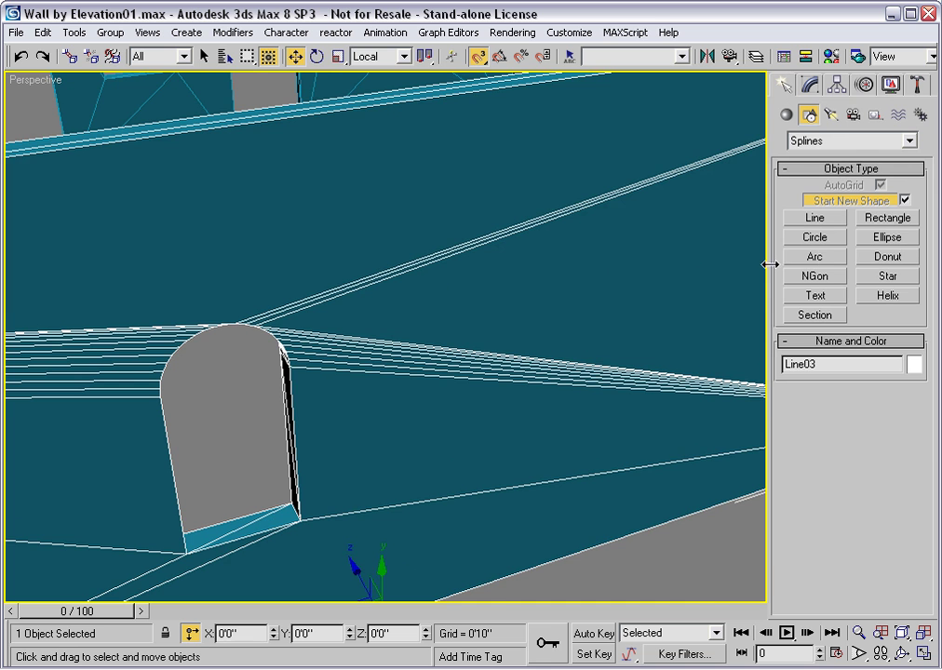
left_click(886, 217)
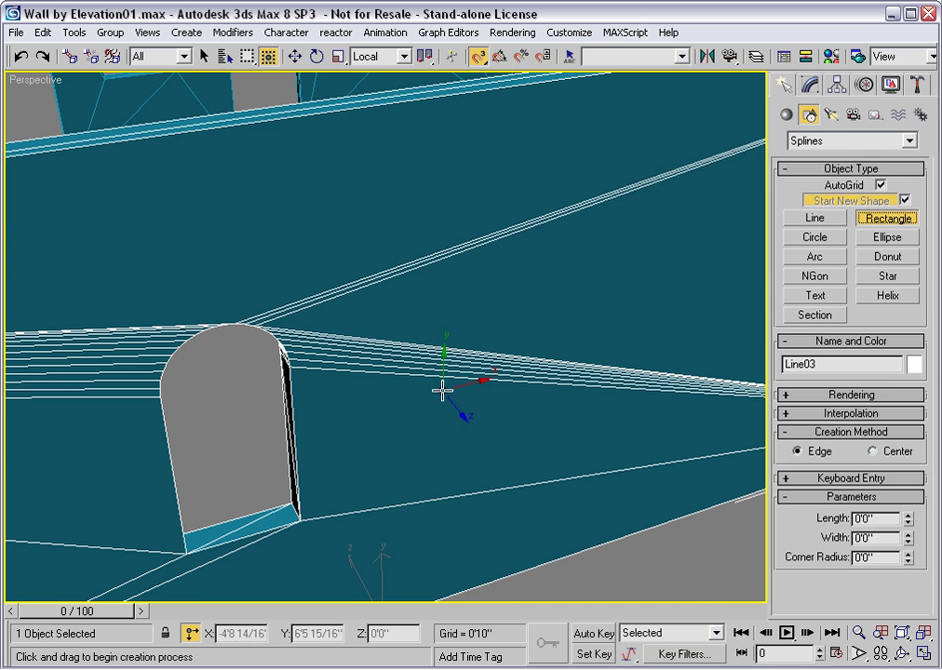
left_click_drag(410, 502, 583, 286)
key("w")
Select wall Line03 and go to its Line level in the Modify stack.
left_click(495, 319)
left_click(809, 84)
left_click(807, 190)
Attach the new Rectangle01 to wall Line03, cutting a second rectangular opening.
right_click(516, 321)
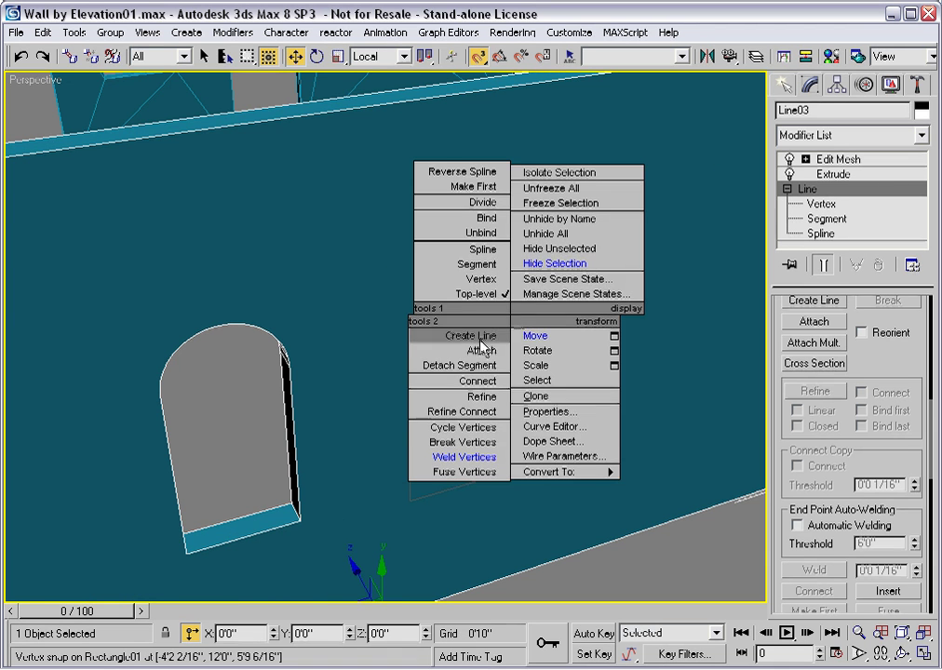
left_click(484, 351)
left_click(465, 320)
key("w")
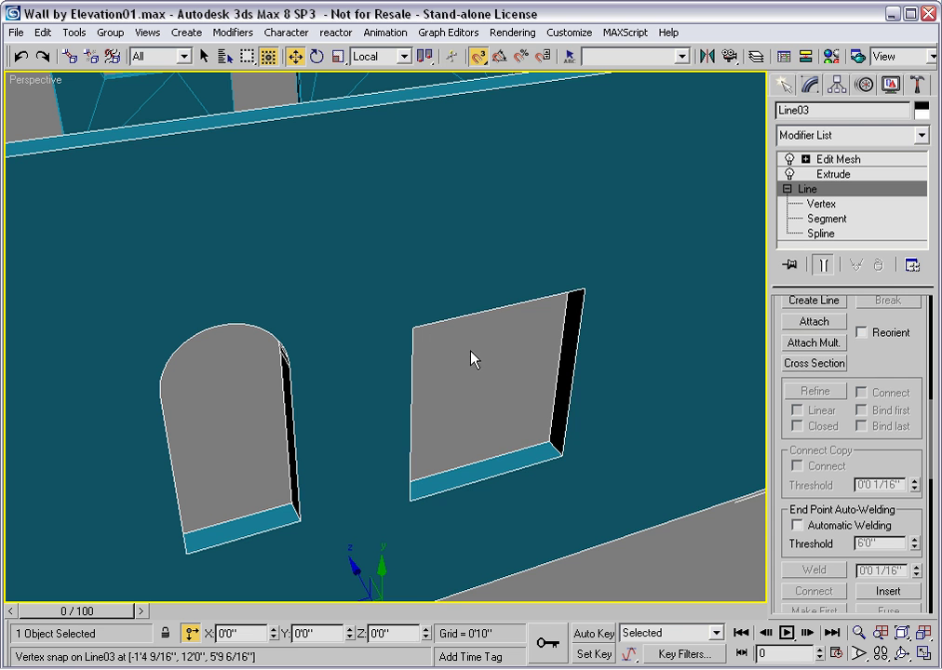
Select the rectangular opening's top segment and divide it to add a midpoint vertex.
right_click(494, 360)
left_click(434, 299)
left_click(489, 311)
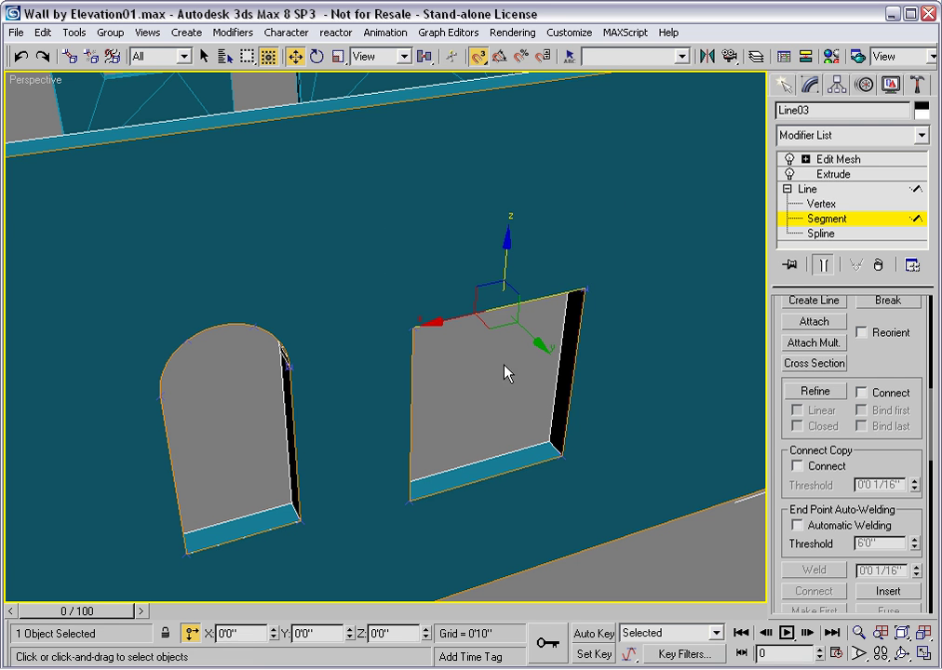
left_click_drag(931, 400, 918, 516)
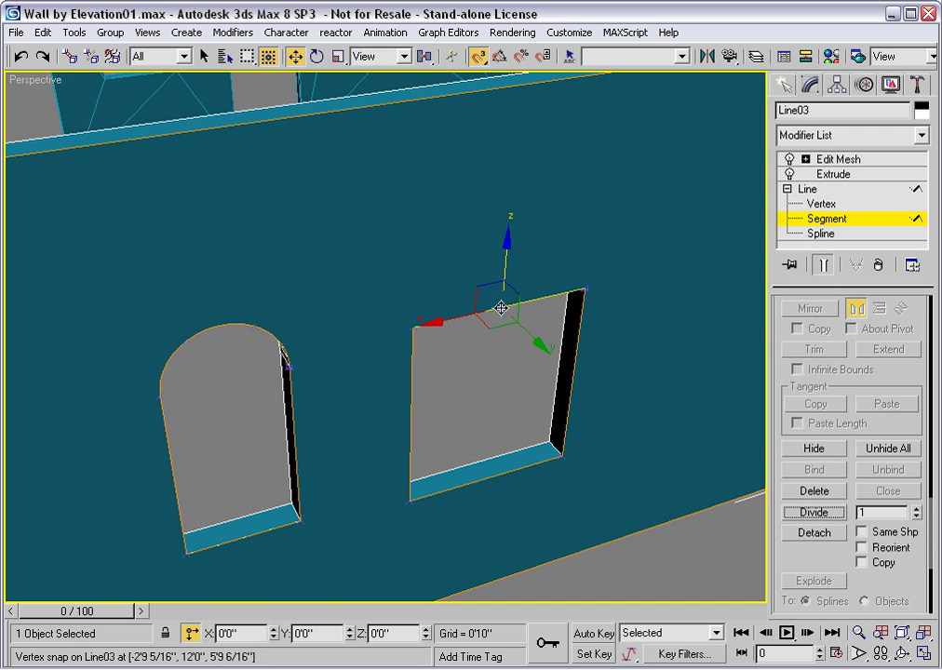
Raise the new top-edge vertex along Z so the opening's top rises into a peak.
right_click(448, 379)
left_click(402, 343)
key("1")
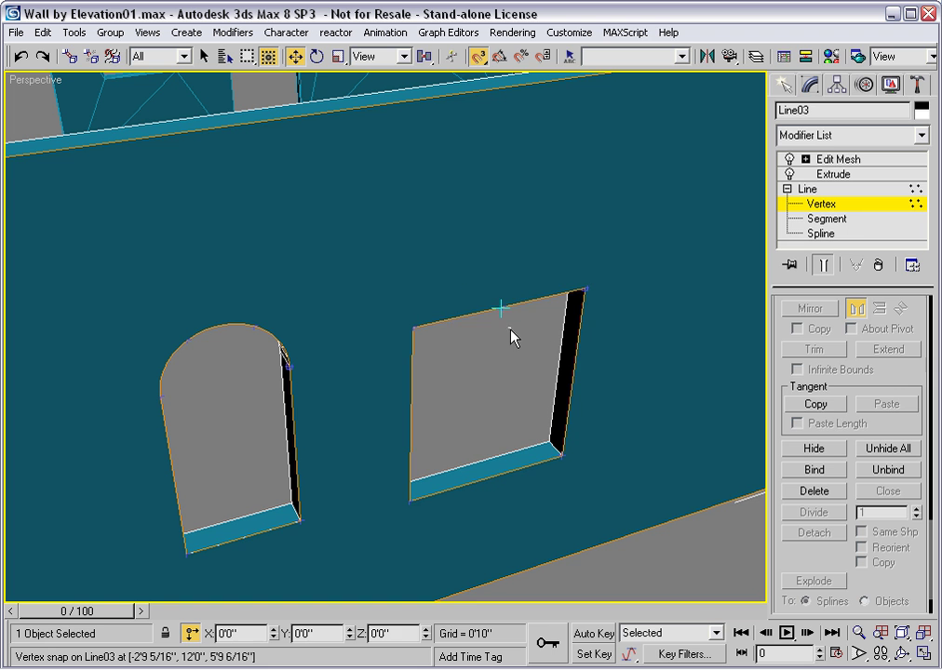
left_click_drag(510, 329, 504, 217)
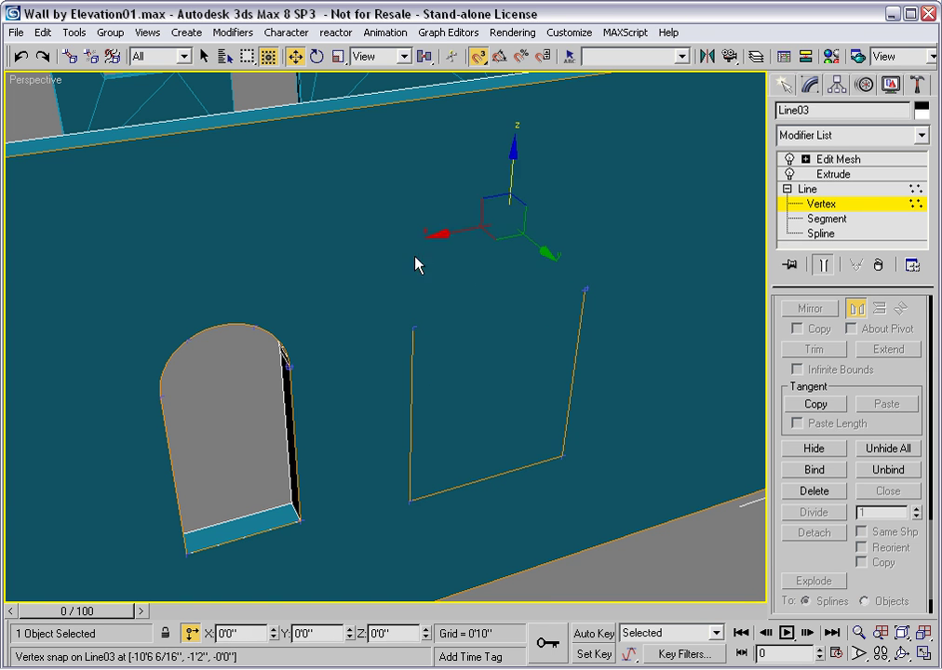
left_click(20, 56)
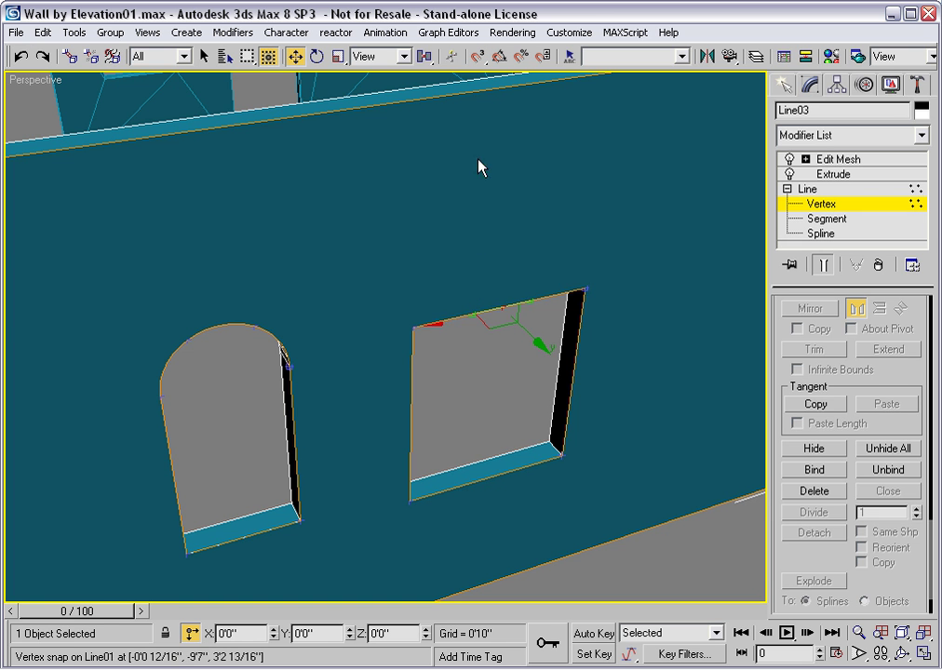
left_click_drag(503, 269, 493, 197)
middle_click_drag(519, 363, 490, 357, "alt")
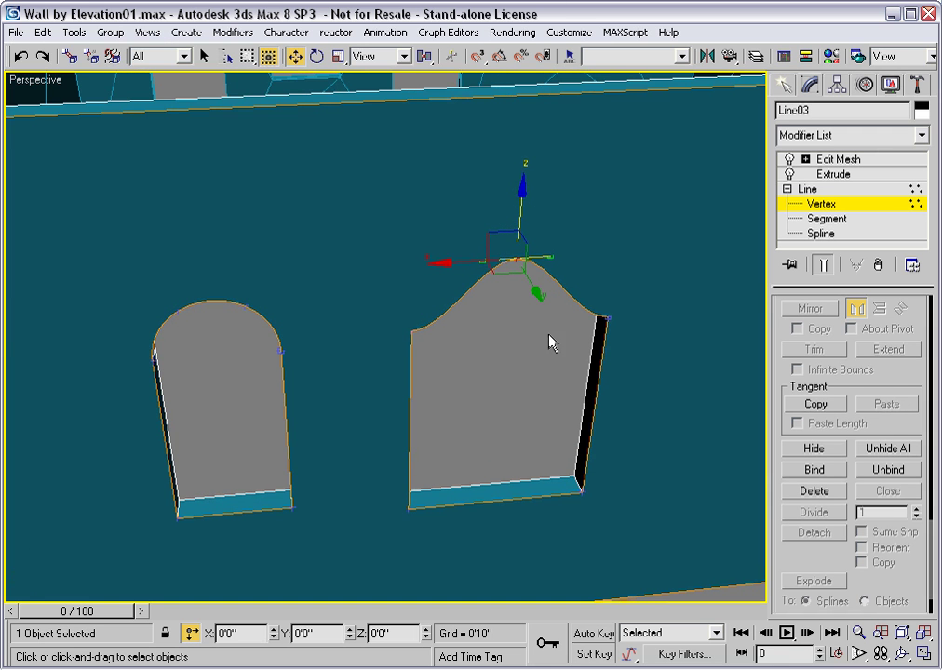
Scale the peak vertex along X to widen its curve, then select both upper corner vertices.
right_click(484, 330)
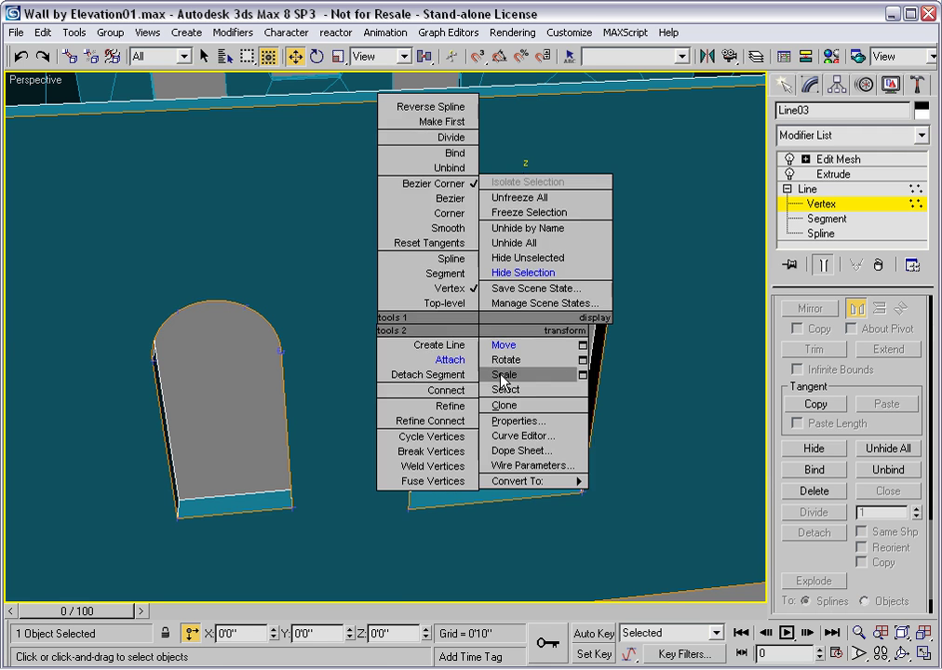
left_click(498, 374)
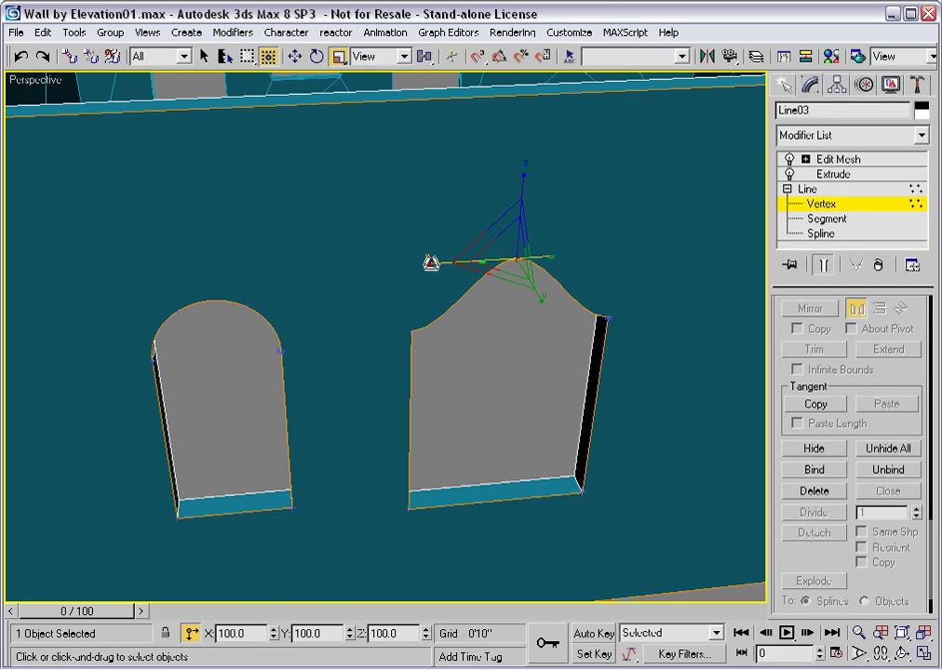
left_click_drag(431, 263, 301, 264)
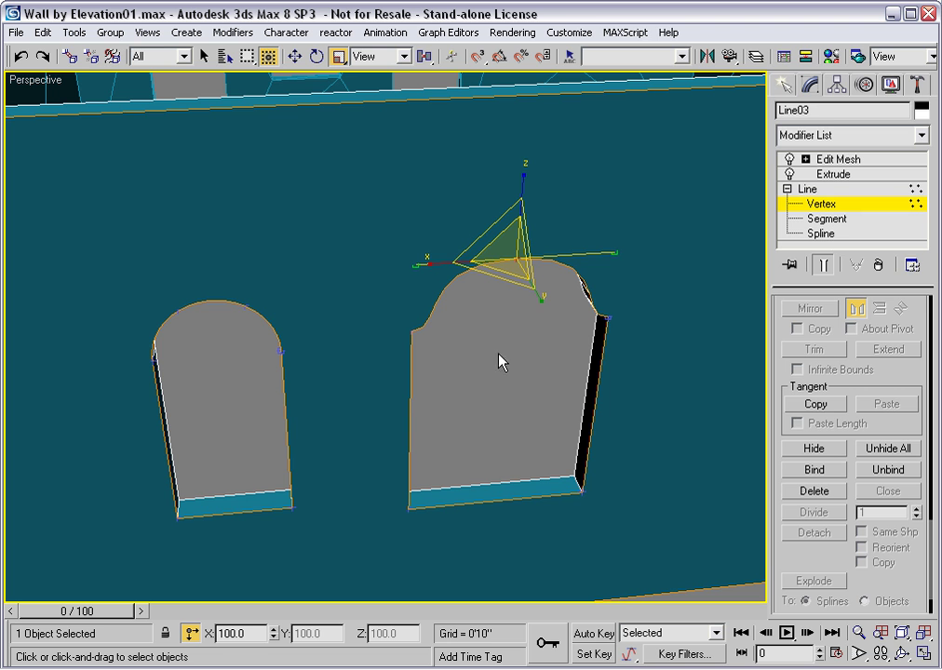
left_click(607, 322)
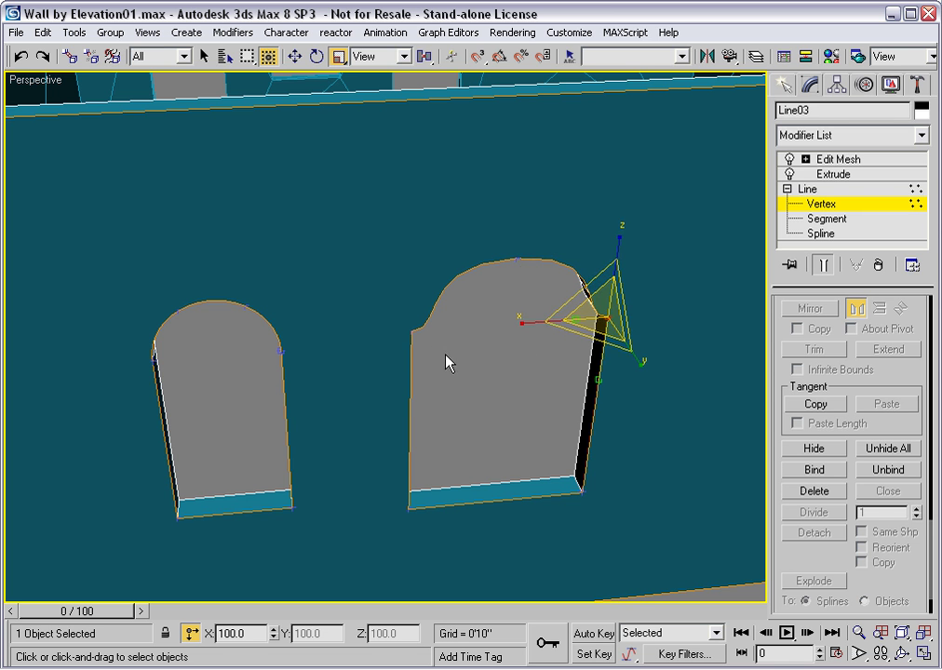
left_click_drag(442, 352, 395, 321, "ctrl")
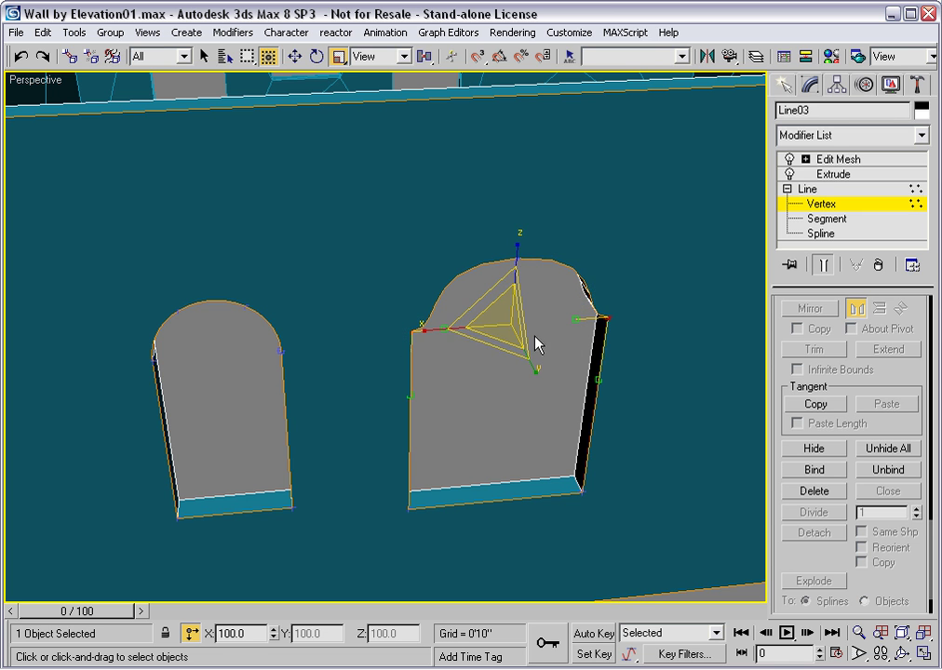
Convert the two upper corner vertices to Corner type and save Wall by Elevation01.max.
right_click(442, 351)
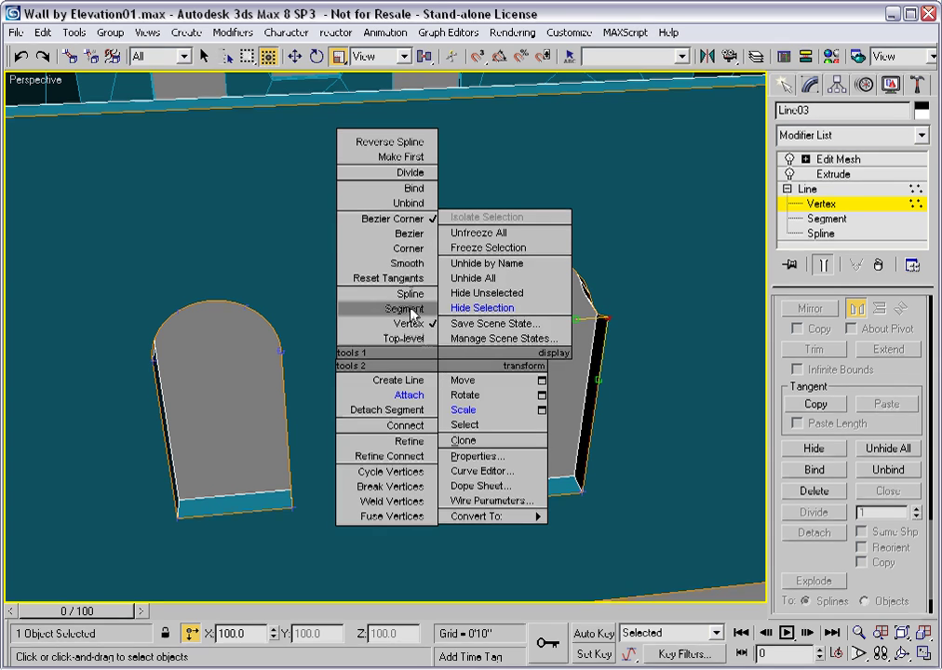
left_click(404, 250)
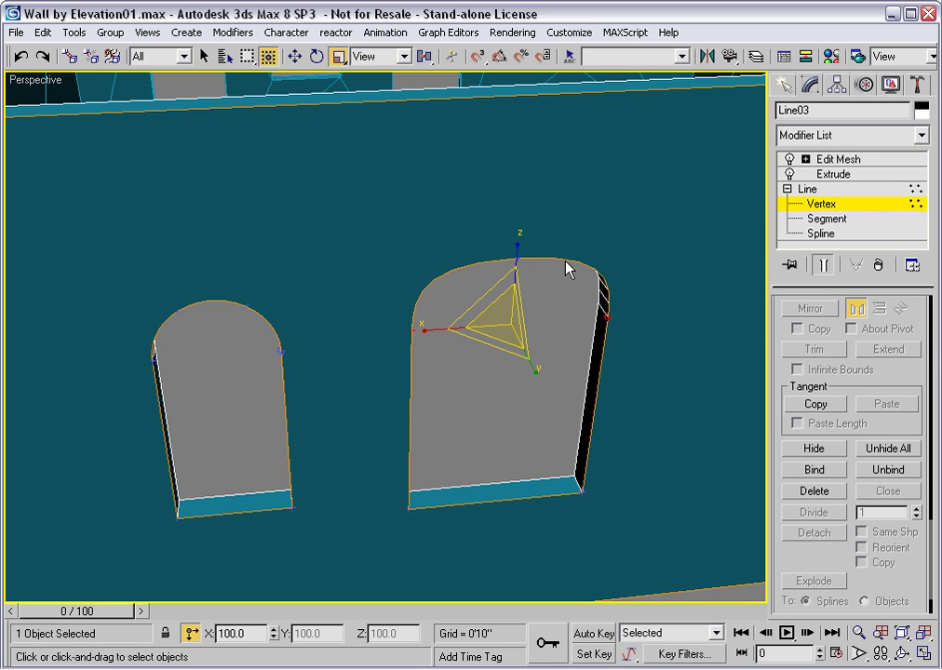
left_click(483, 431)
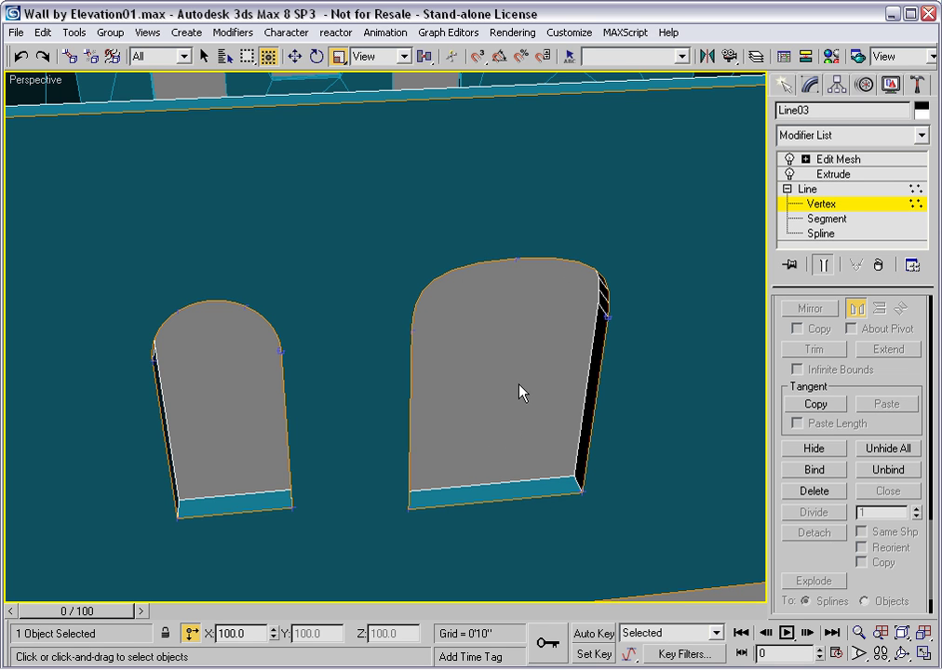
key("ctrl+s")
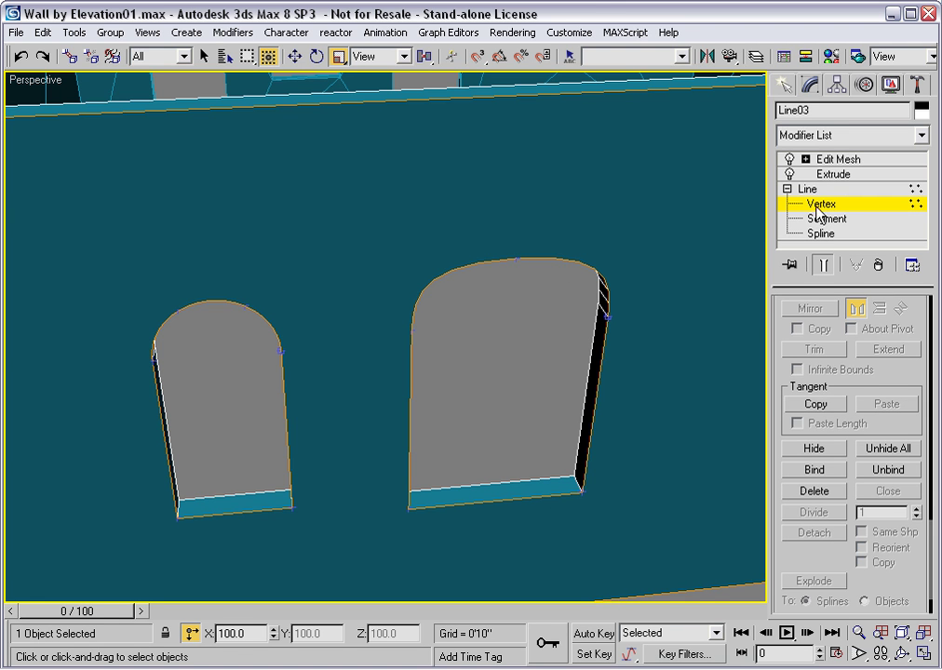